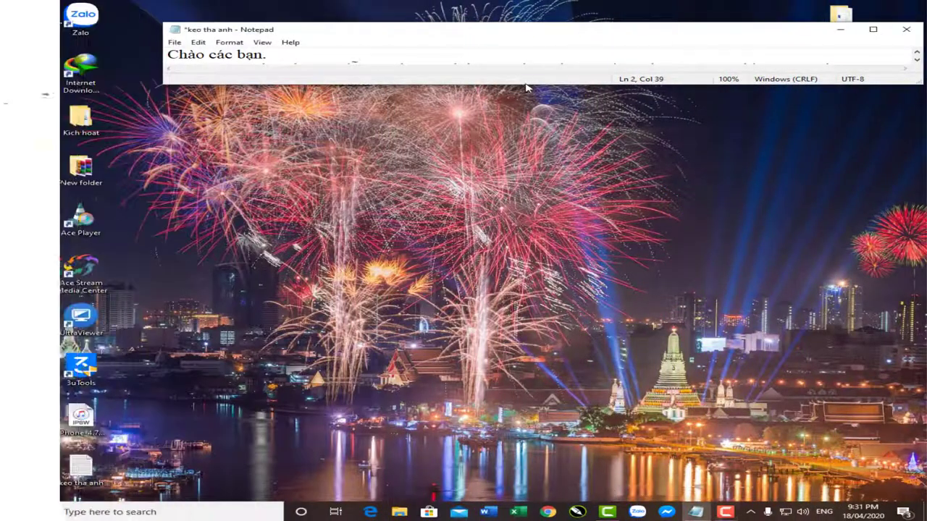
Enlarge the 'keo tha anh' Notepad note so its three intro lines about PhotoshopCS6Portable show.
{"action": "left_click_drag", "start_coordinate": [524, 84], "coordinate": [518, 113]}
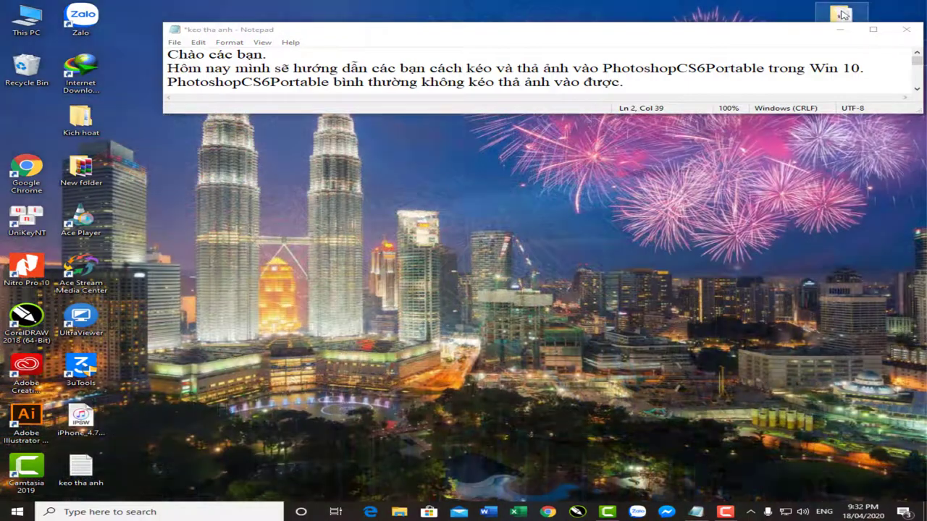
Launch PhotoshopCS6Portable from the Photoshop CS6 64bit_saoleloi.com desktop folder.
{"action": "double_click", "coordinate": [842, 15]}
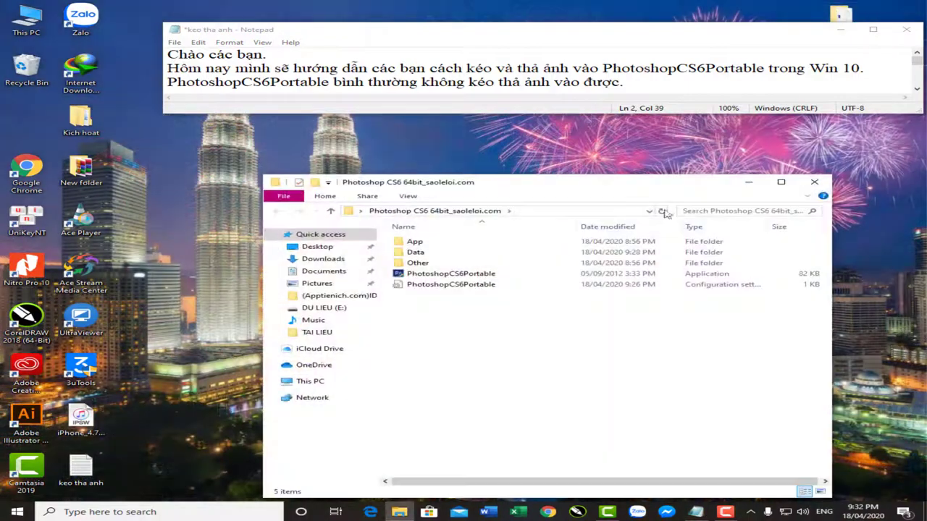
{"action": "left_click", "coordinate": [472, 276]}
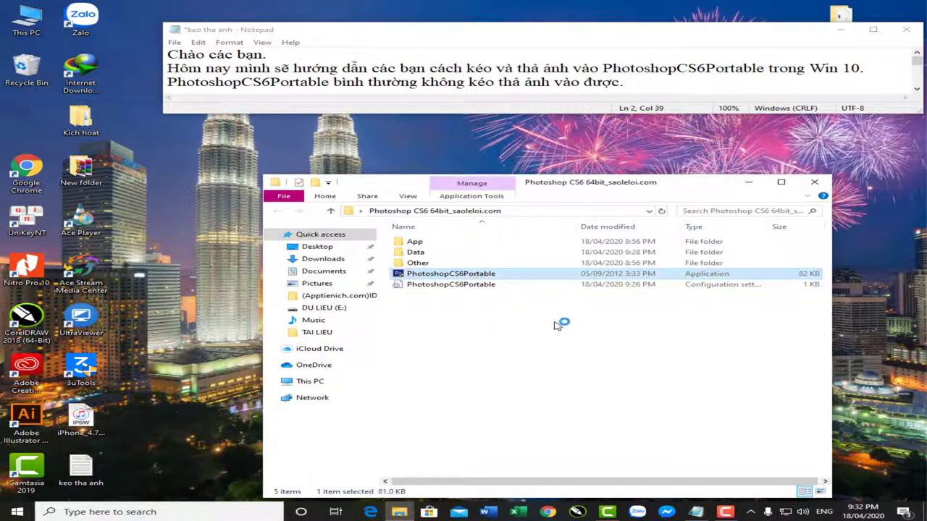
{"action": "key", "text": "Return"}
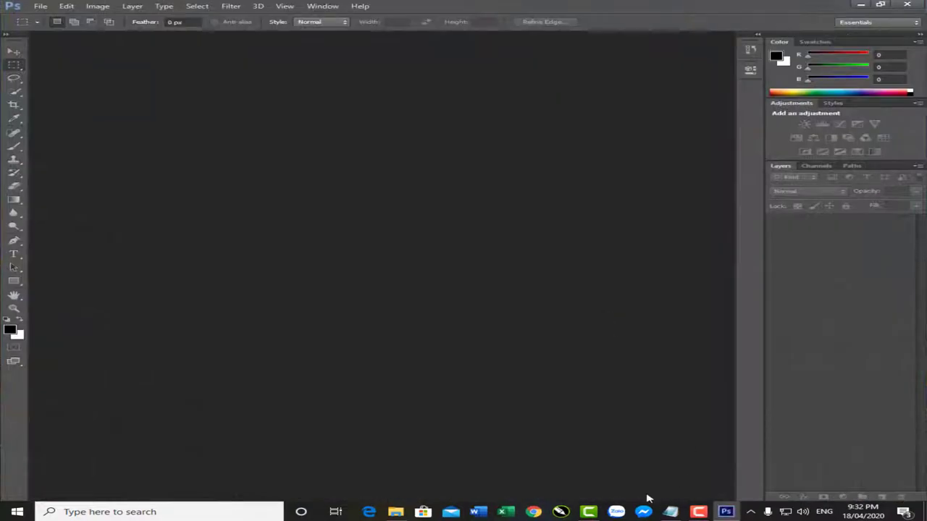
Open This PC > DATA (D:) > hinh xu in File Explorer and move the window aside.
{"action": "left_click", "coordinate": [397, 512]}
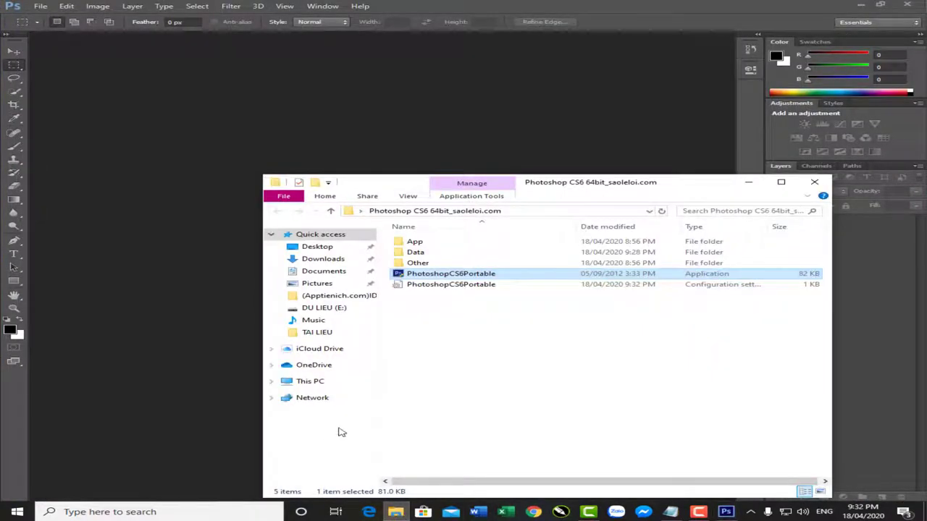
{"action": "mouse_move", "coordinate": [314, 365]}
{"action": "left_click", "coordinate": [319, 383]}
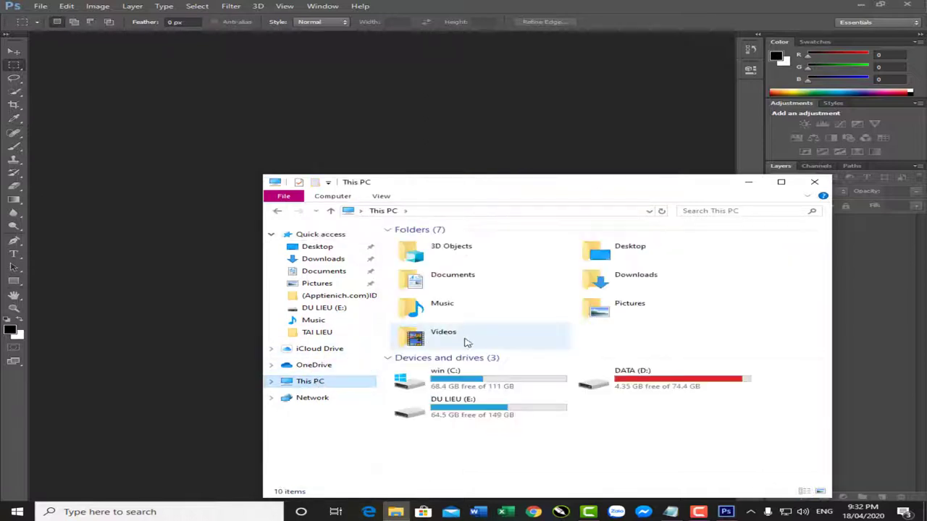
{"action": "double_click", "coordinate": [637, 391]}
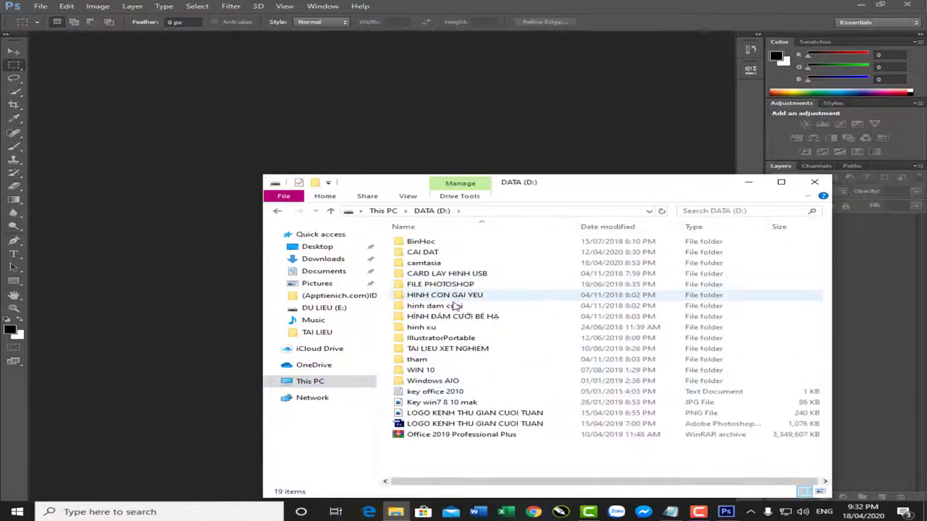
{"action": "double_click", "coordinate": [434, 327]}
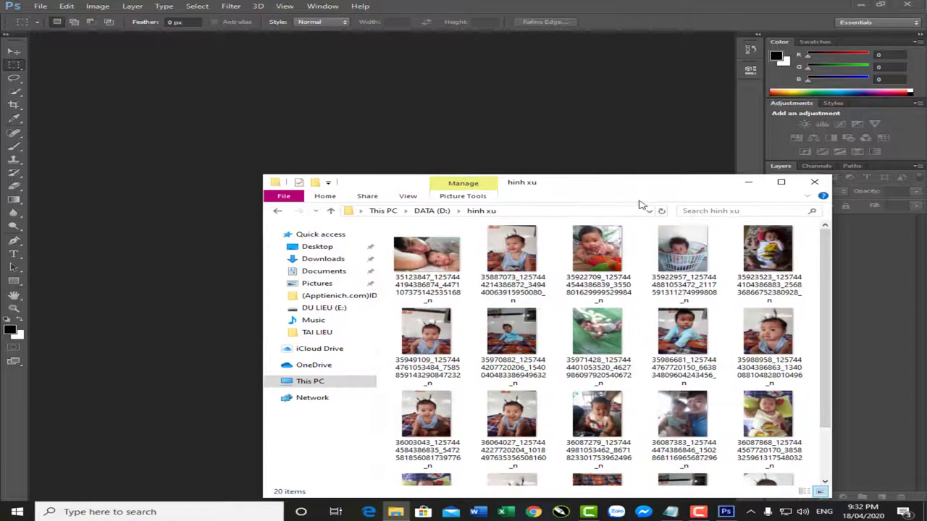
{"action": "left_click_drag", "start_coordinate": [553, 199], "coordinate": [730, 236]}
Try dropping hinh xu photos into Photoshop, reveal the note's failure line, then return to Photoshop.
{"action": "left_click_drag", "start_coordinate": [687, 289], "coordinate": [210, 205]}
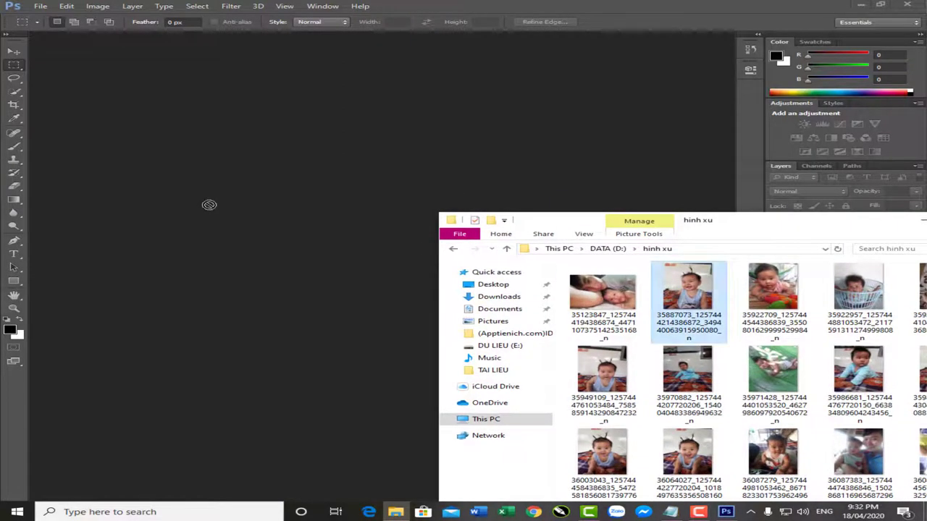
{"action": "left_click", "coordinate": [671, 512]}
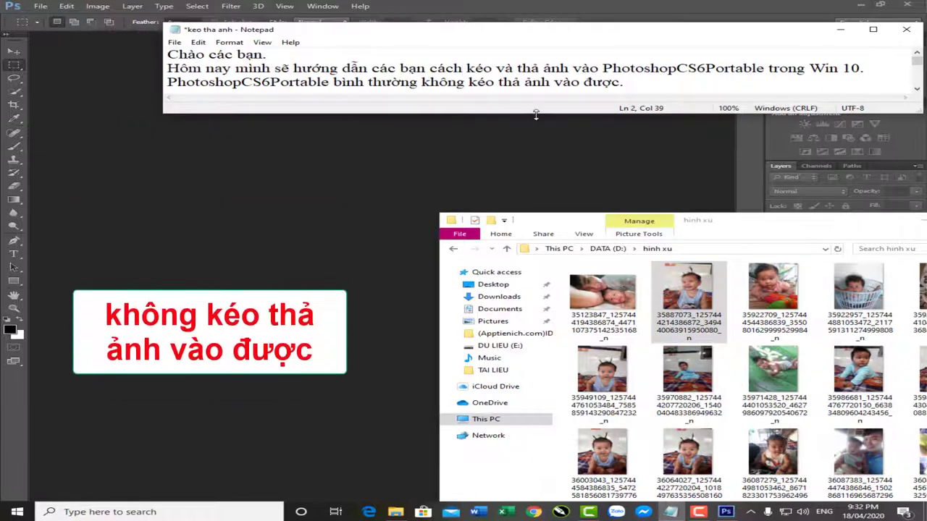
{"action": "left_click_drag", "start_coordinate": [535, 113], "coordinate": [536, 145]}
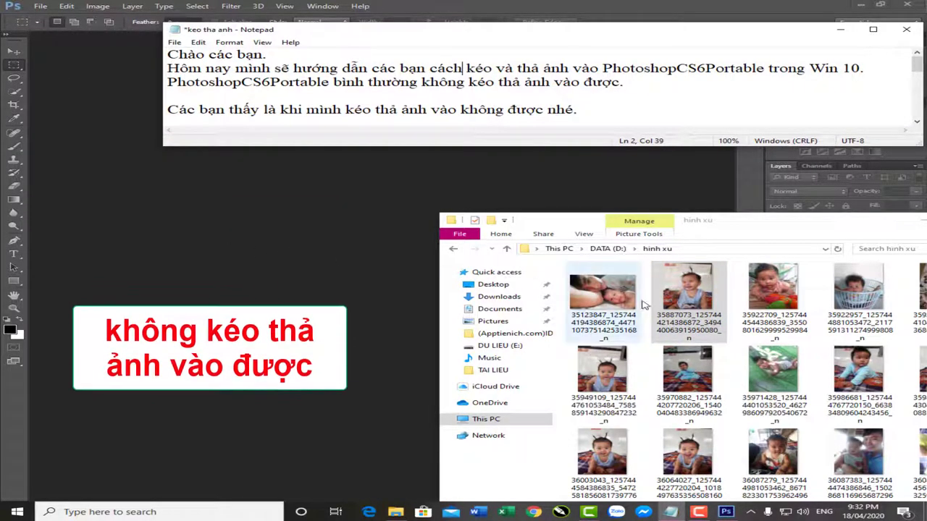
{"action": "left_click_drag", "start_coordinate": [686, 296], "coordinate": [221, 264]}
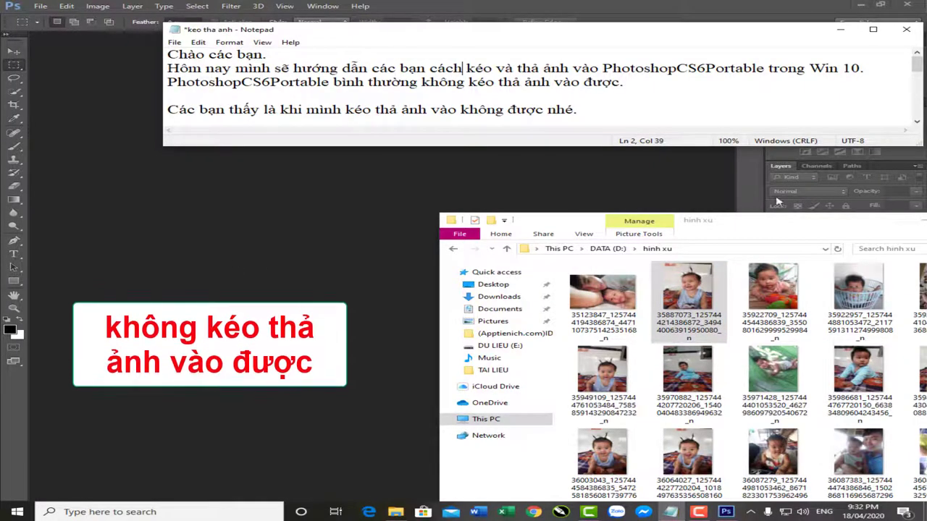
{"action": "left_click_drag", "start_coordinate": [785, 232], "coordinate": [689, 239]}
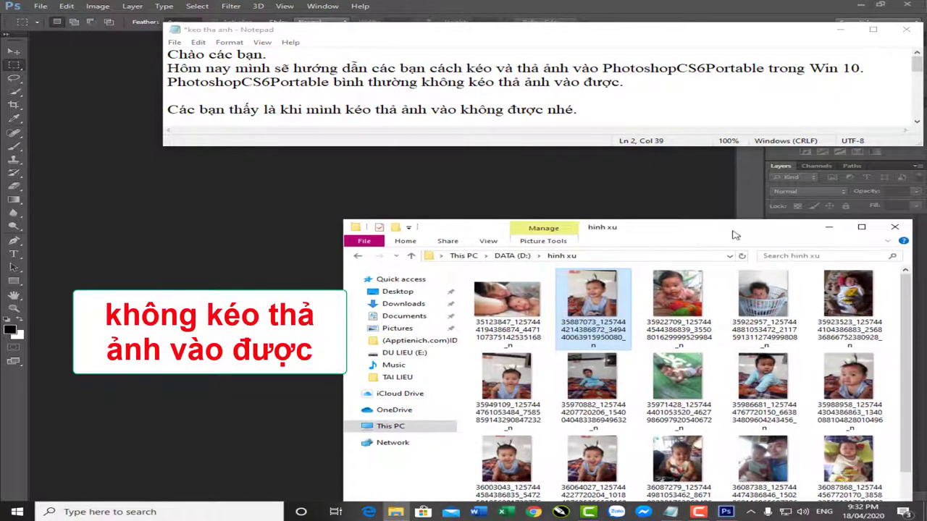
{"action": "left_click", "coordinate": [829, 232]}
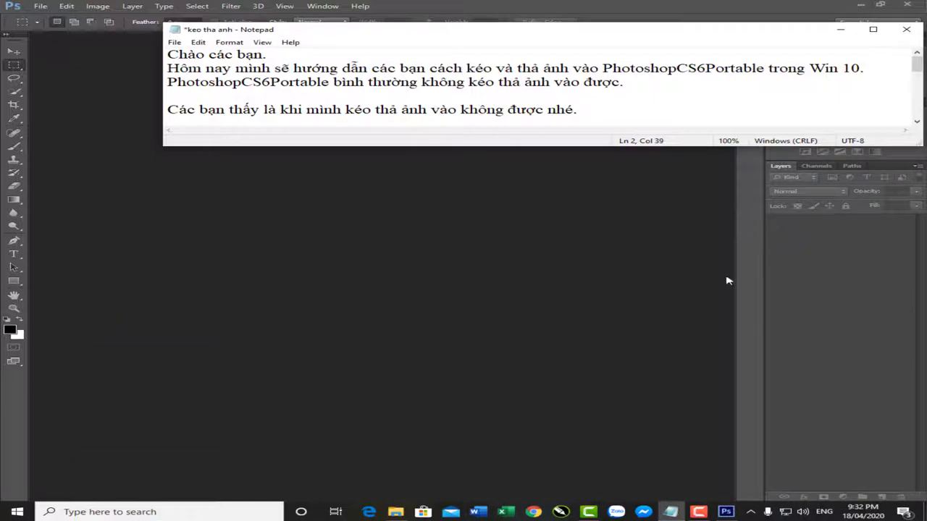
{"action": "left_click", "coordinate": [626, 286]}
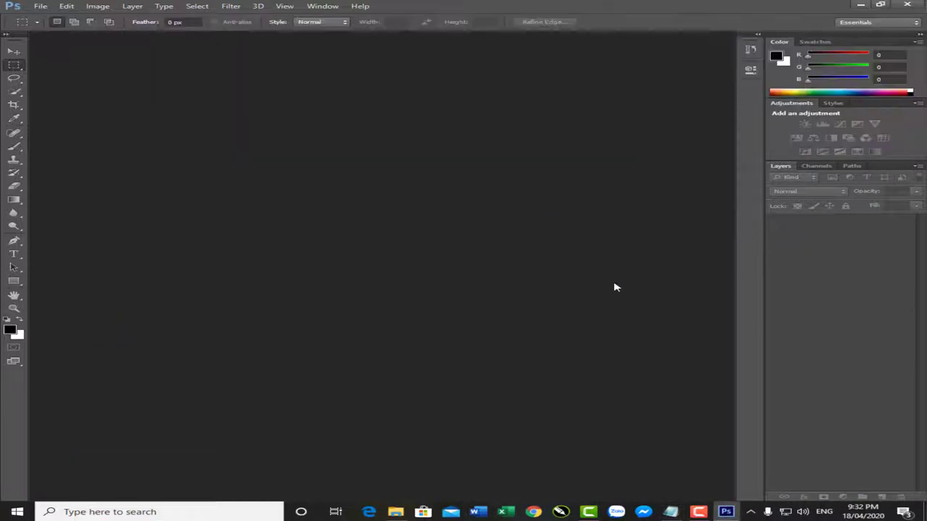
Set User Account Control to Never notify via the 'ua' search and confirm with OK.
{"action": "left_click", "coordinate": [861, 4]}
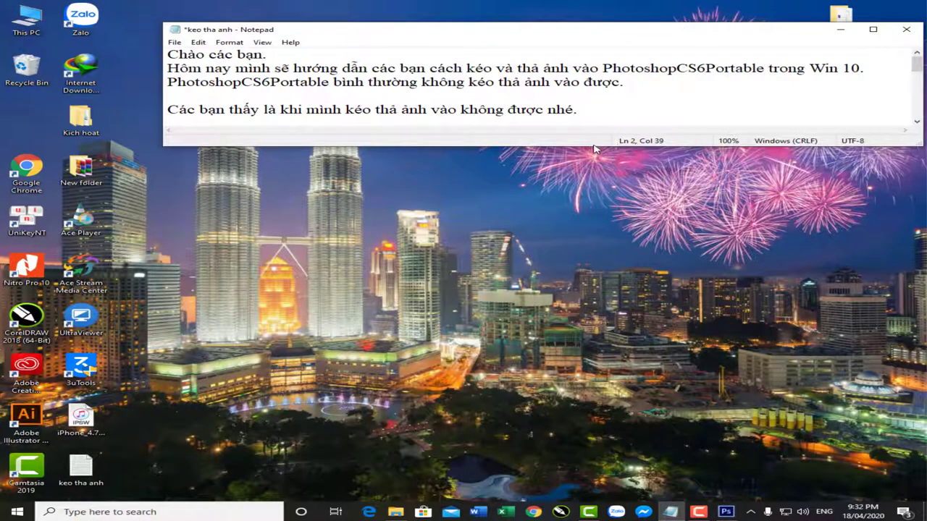
{"action": "left_click_drag", "start_coordinate": [586, 147], "coordinate": [581, 203]}
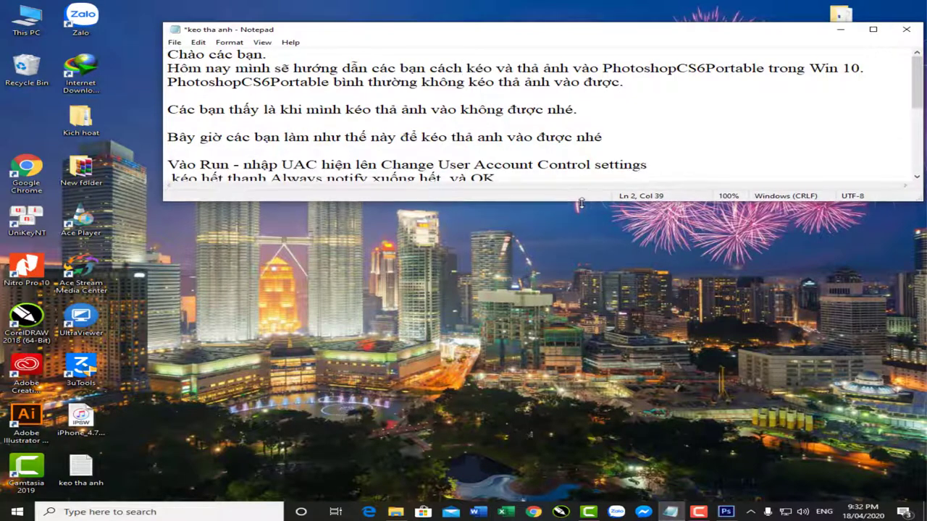
{"action": "left_click", "coordinate": [84, 511]}
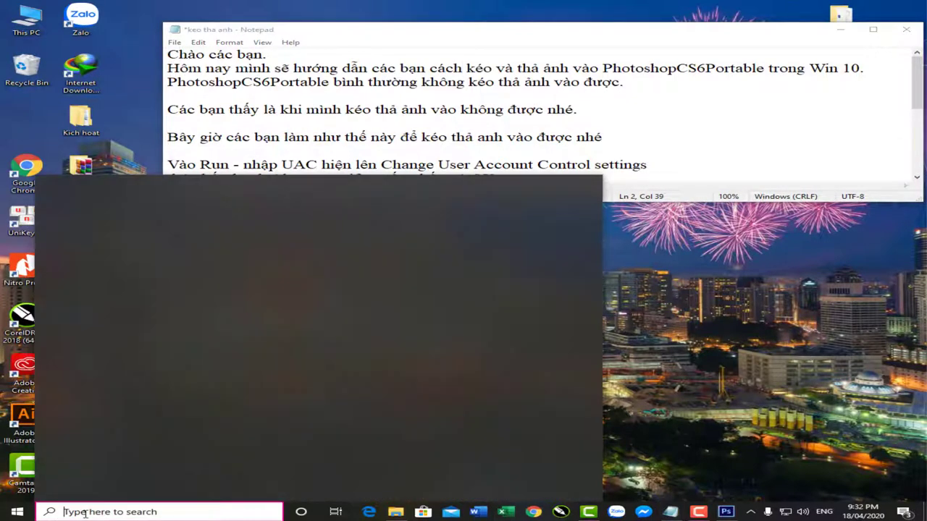
{"action": "type", "text": "uac"}
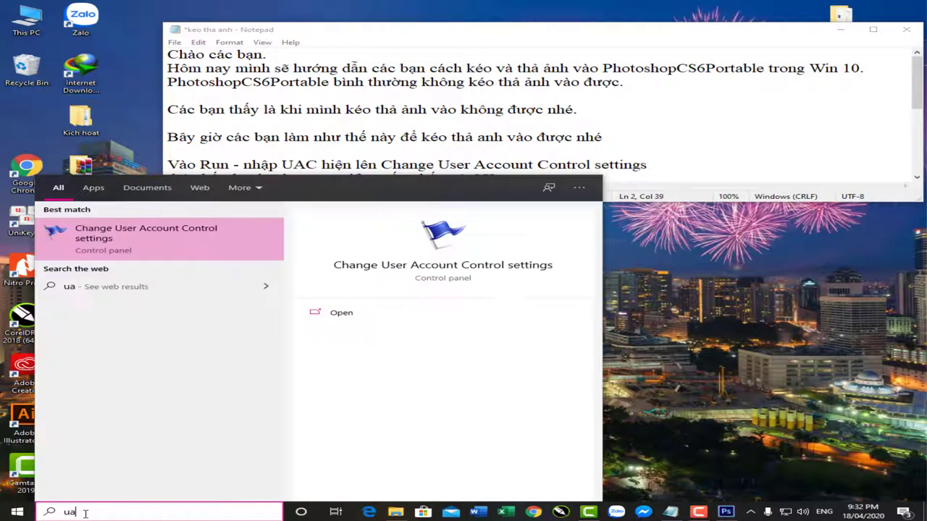
{"action": "left_click", "coordinate": [427, 272]}
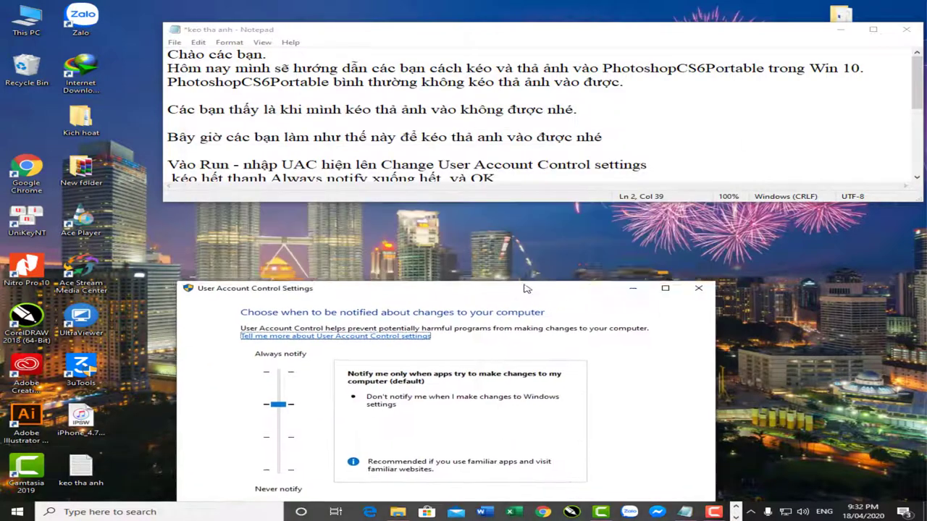
{"action": "left_click_drag", "start_coordinate": [518, 127], "coordinate": [598, 229]}
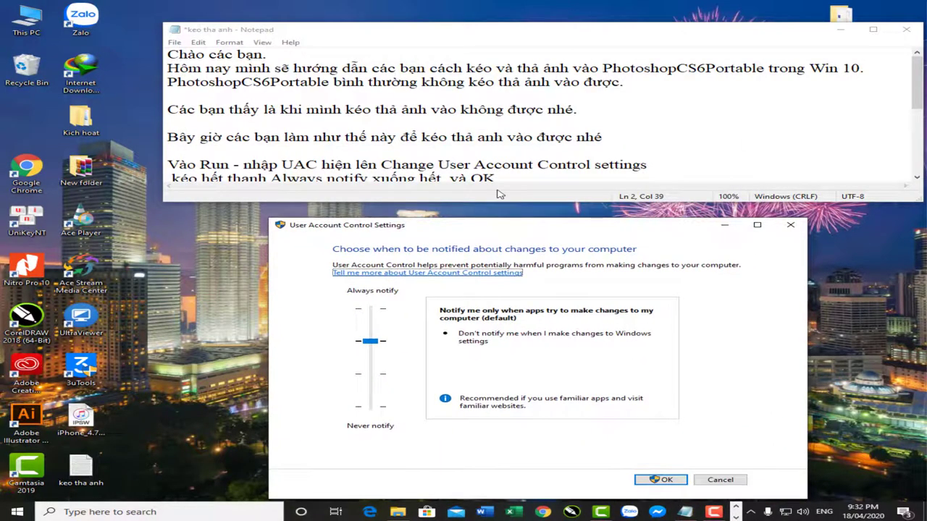
{"action": "left_click_drag", "start_coordinate": [500, 202], "coordinate": [499, 207]}
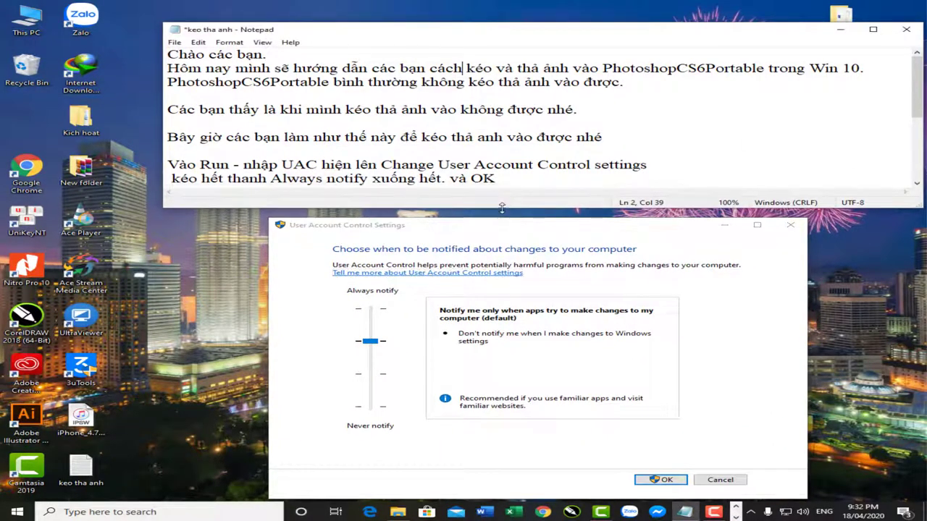
{"action": "left_click_drag", "start_coordinate": [370, 343], "coordinate": [370, 406]}
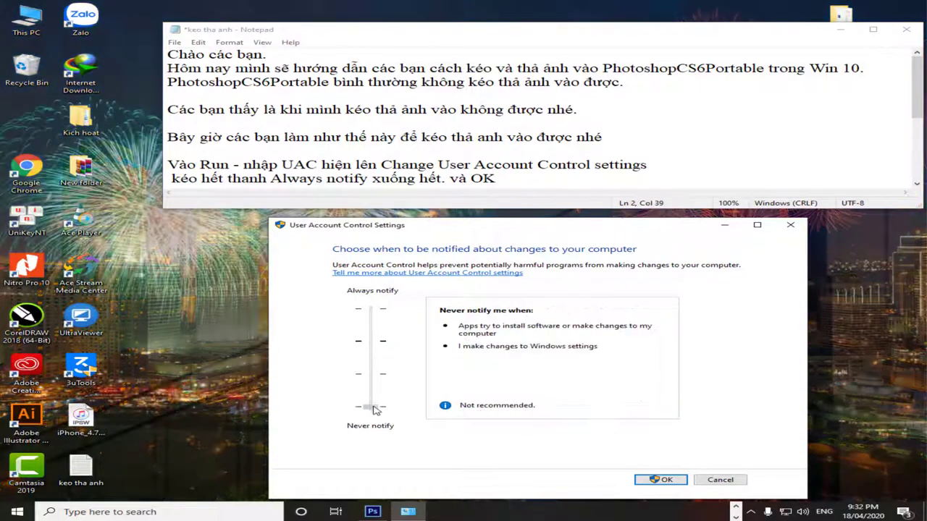
{"action": "left_click", "coordinate": [670, 480]}
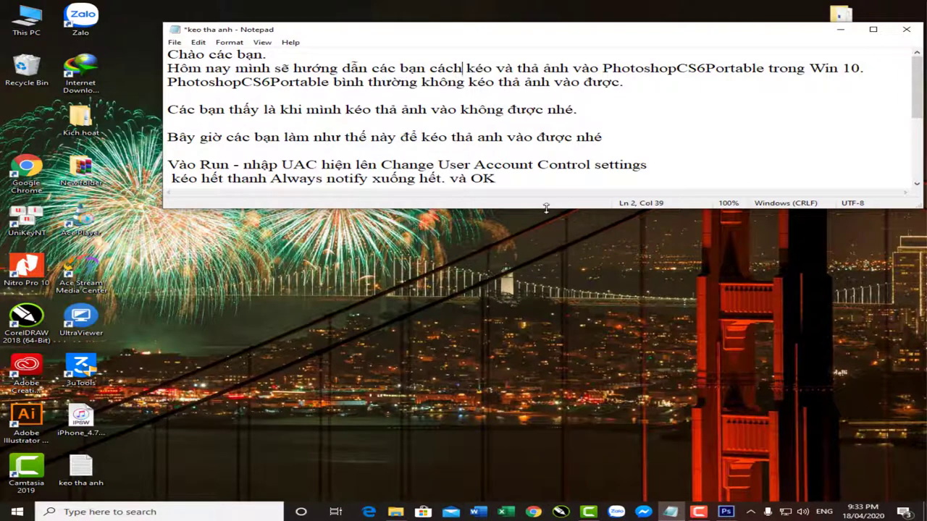
Expand the note to the registry instructions and open Registry Editor via the 're' search.
{"action": "left_click_drag", "start_coordinate": [546, 213], "coordinate": [547, 220]}
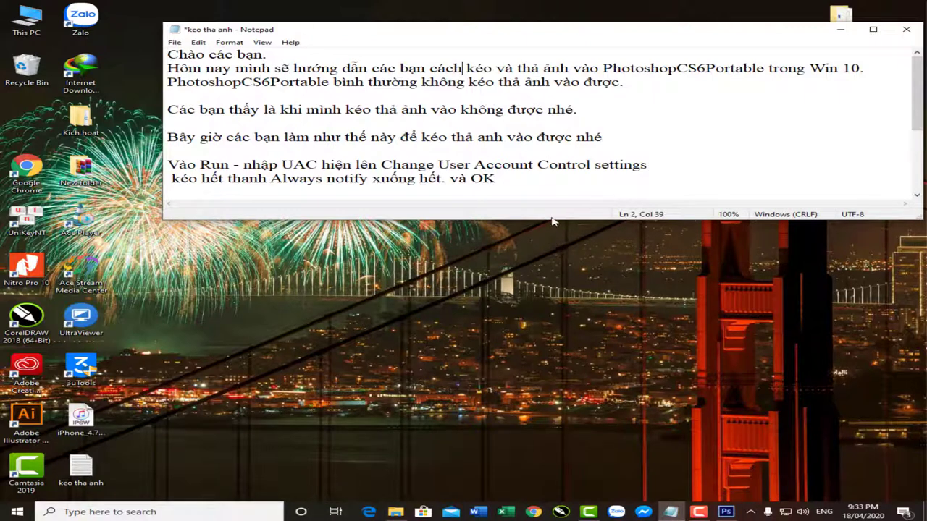
{"action": "left_click_drag", "start_coordinate": [552, 222], "coordinate": [547, 261]}
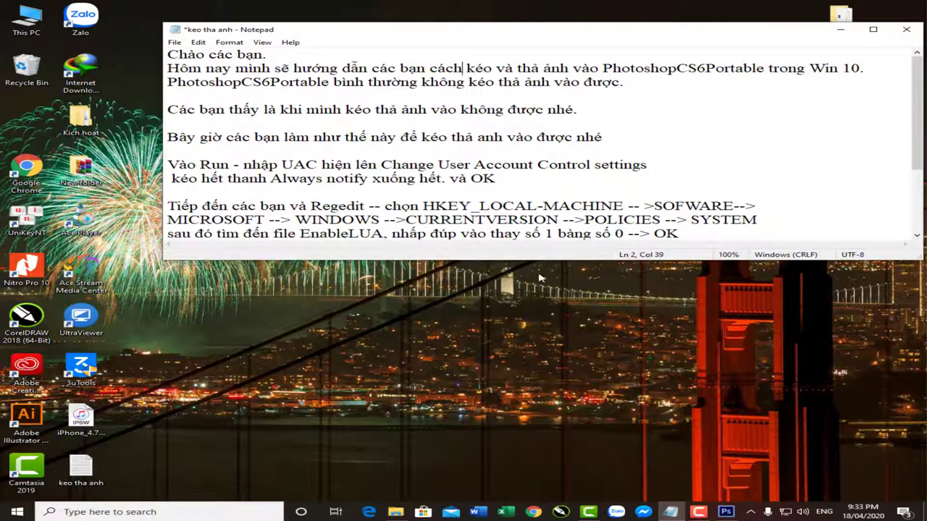
{"action": "left_click", "coordinate": [224, 511]}
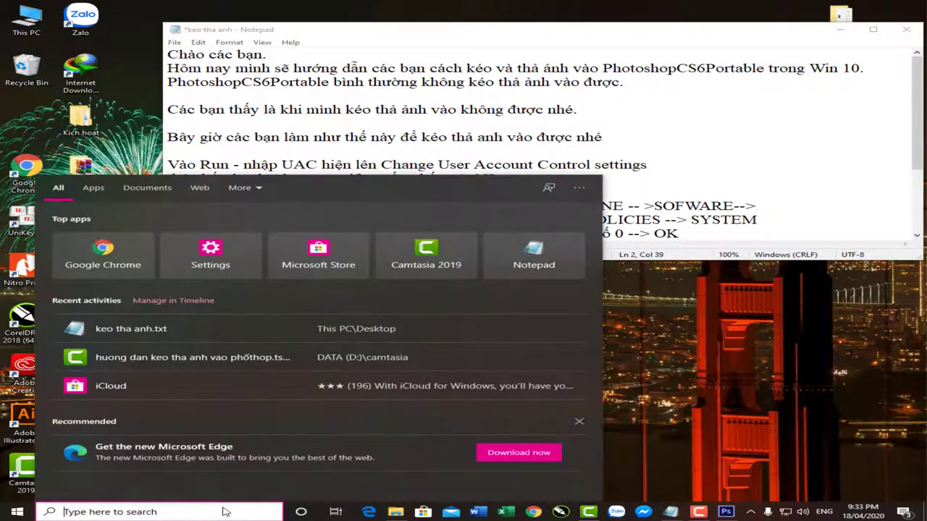
{"action": "type", "text": "re"}
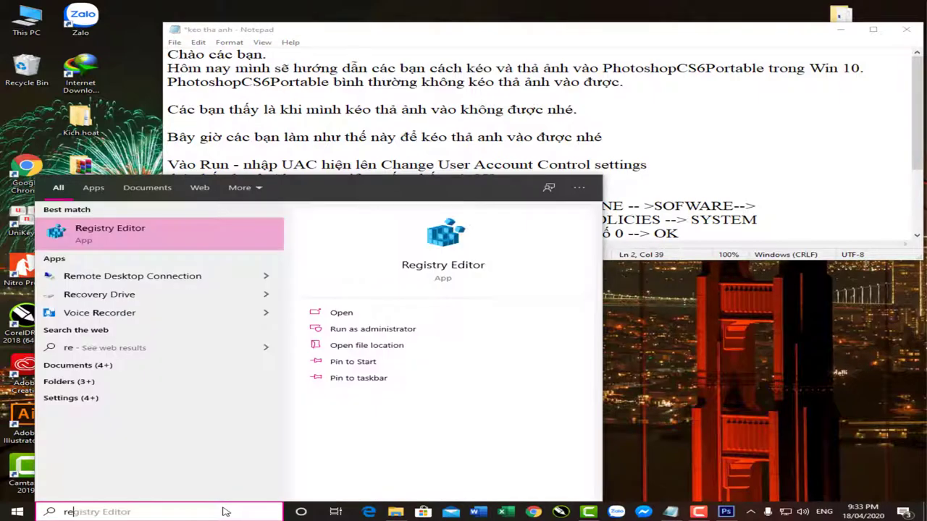
{"action": "left_click", "coordinate": [341, 312]}
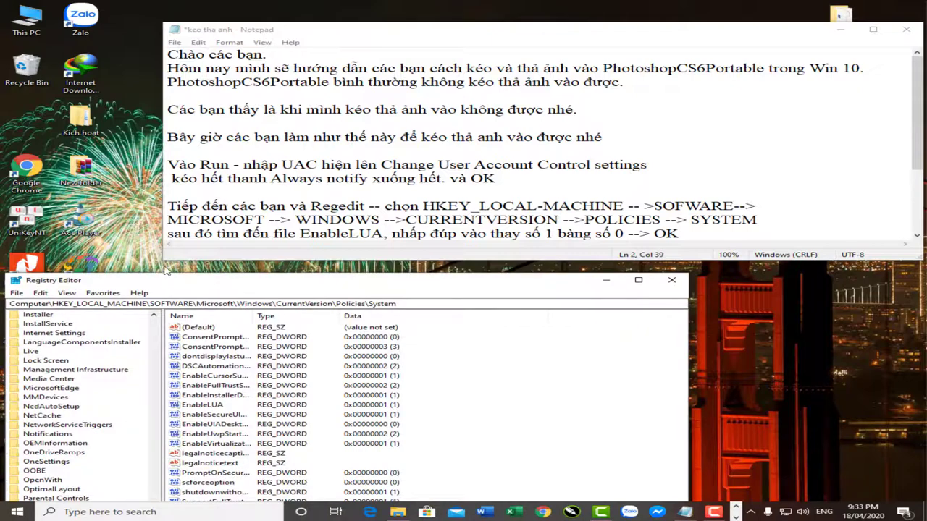
Position Registry Editor below the note and highlight the HKEY_LOCAL-MACHINE step.
{"action": "left_click_drag", "start_coordinate": [167, 283], "coordinate": [190, 210]}
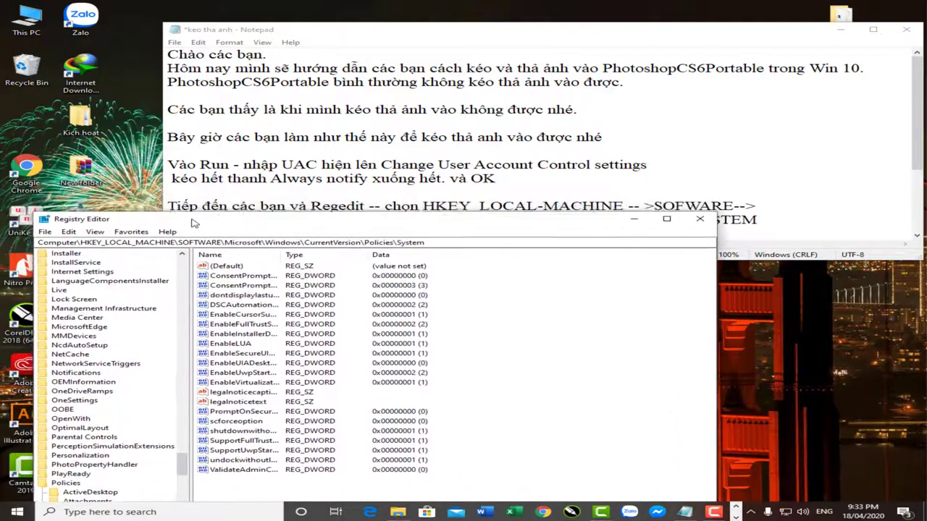
{"action": "left_click_drag", "start_coordinate": [189, 210], "coordinate": [228, 266]}
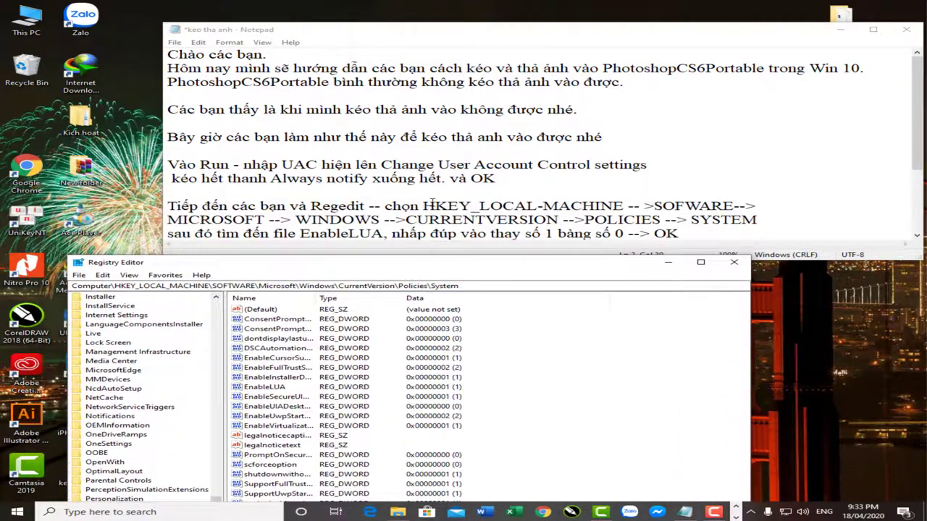
{"action": "left_click_drag", "start_coordinate": [424, 206], "coordinate": [619, 203]}
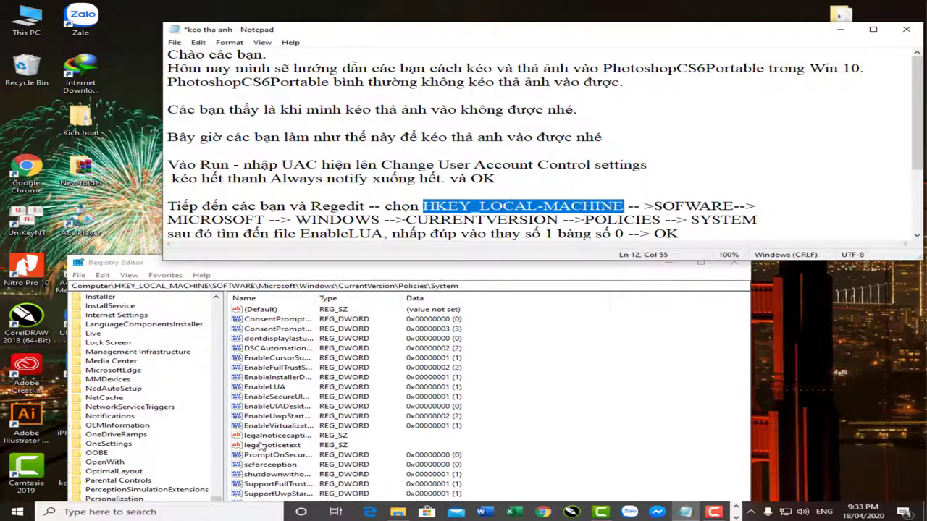
{"action": "left_click_drag", "start_coordinate": [221, 501], "coordinate": [216, 311]}
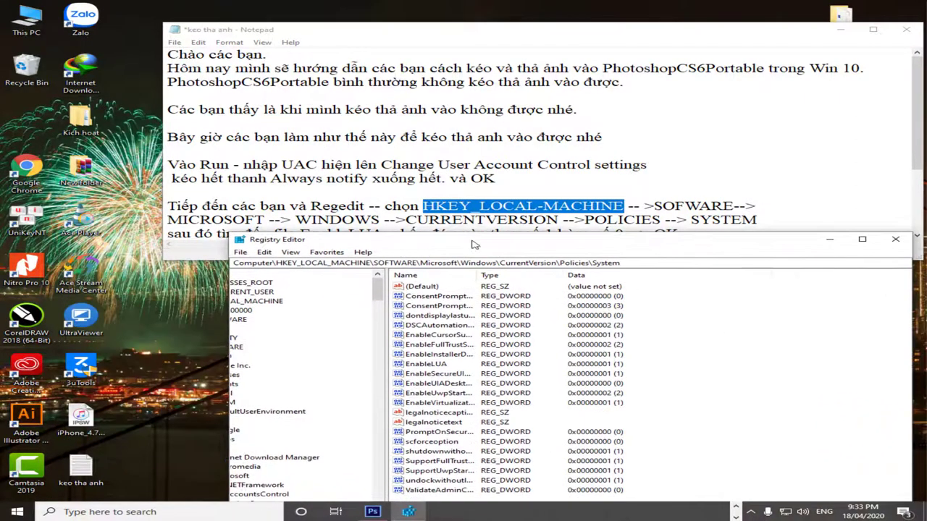
{"action": "mouse_move", "coordinate": [469, 272]}
{"action": "left_mouse_down"}
{"action": "mouse_move", "coordinate": [345, 207]}
{"action": "mouse_move", "coordinate": [288, 138]}
{"action": "left_mouse_up"}
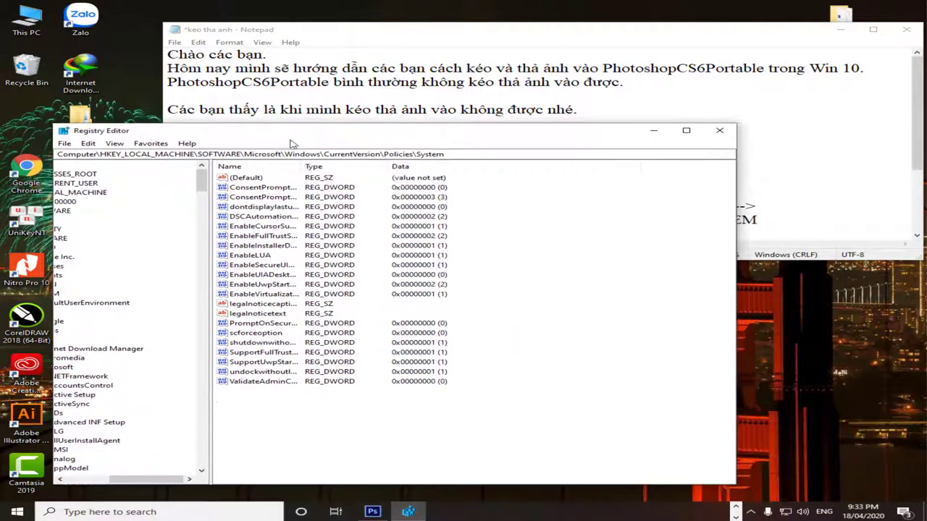
{"action": "left_click", "coordinate": [71, 483]}
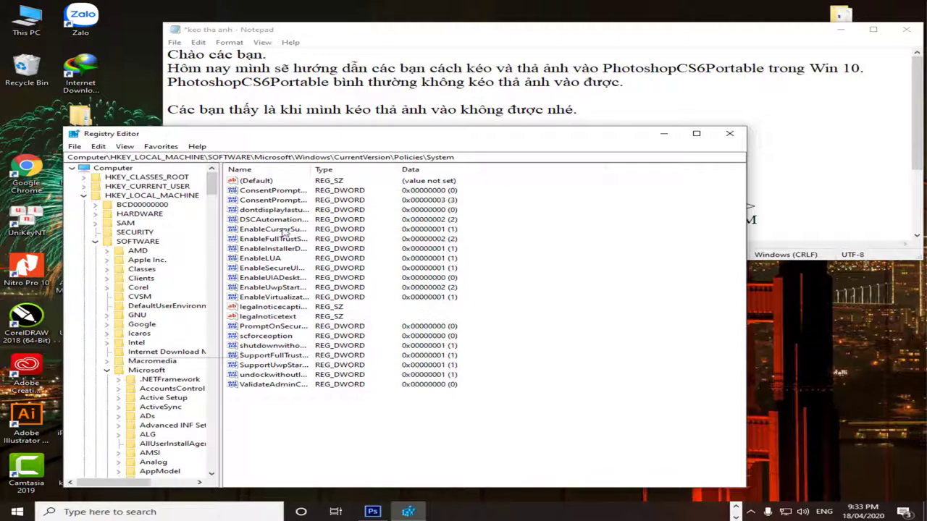
{"action": "left_click_drag", "start_coordinate": [396, 144], "coordinate": [469, 254]}
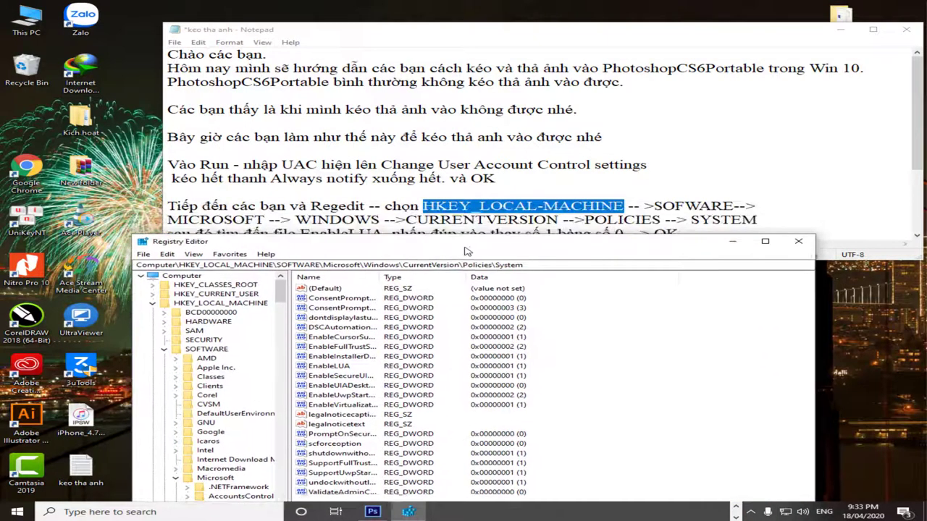
Expand HKEY_LOCAL_MACHINE > SOFTWARE > Microsoft in the registry tree.
{"action": "left_click", "coordinate": [213, 349]}
{"action": "scroll", "coordinate": [282, 309], "scroll_direction": "down", "scroll_amount": 2}
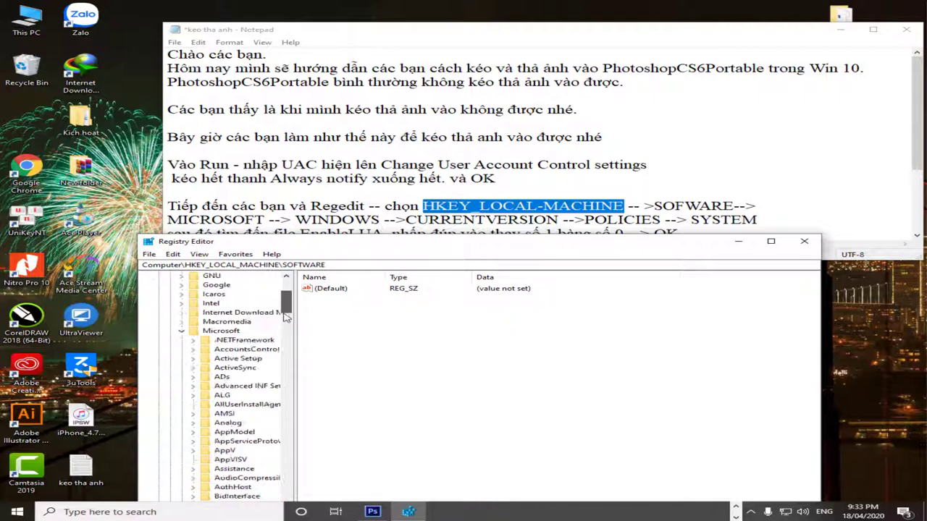
{"action": "scroll", "coordinate": [285, 310], "scroll_direction": "down", "scroll_amount": 1}
{"action": "scroll", "coordinate": [288, 311], "scroll_direction": "down", "scroll_amount": 2}
{"action": "left_click", "coordinate": [236, 351]}
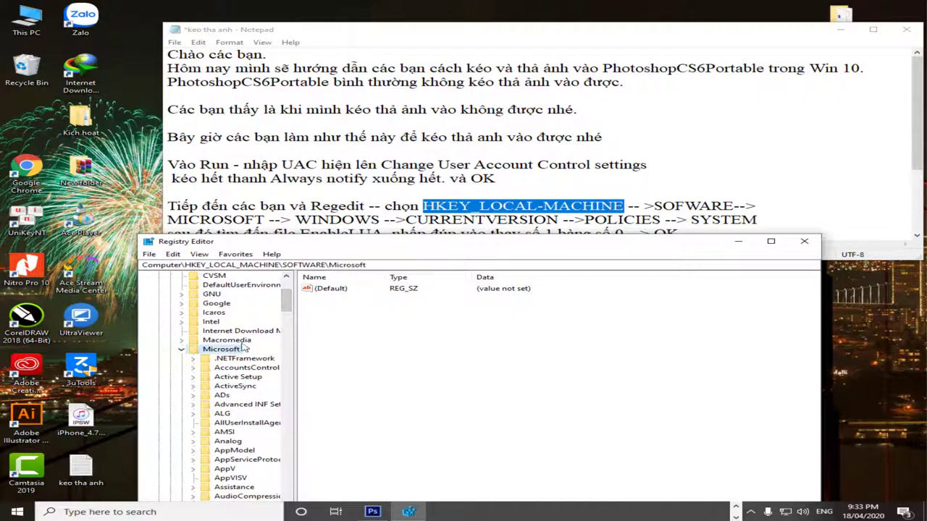
{"action": "scroll", "coordinate": [286, 312], "scroll_direction": "down", "scroll_amount": 3}
{"action": "scroll", "coordinate": [289, 317], "scroll_direction": "down", "scroll_amount": 2}
{"action": "left_click_drag", "start_coordinate": [287, 311], "coordinate": [296, 448]}
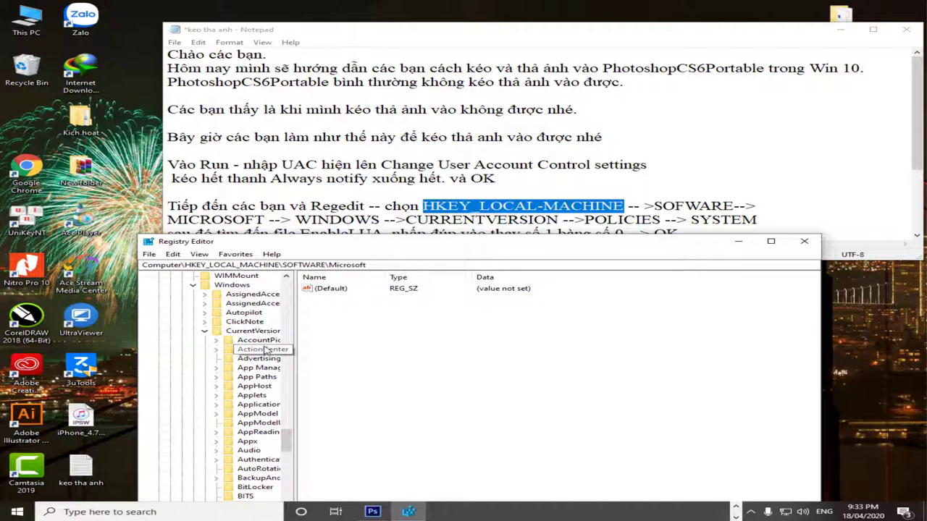
Expand Windows > CurrentVersion > Policies and select the System key.
{"action": "left_click", "coordinate": [232, 284]}
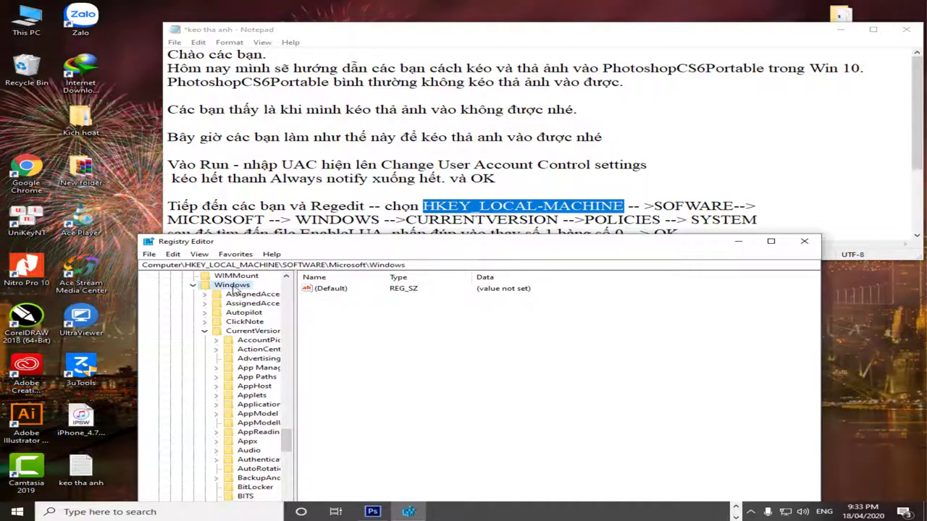
{"action": "left_click", "coordinate": [246, 331]}
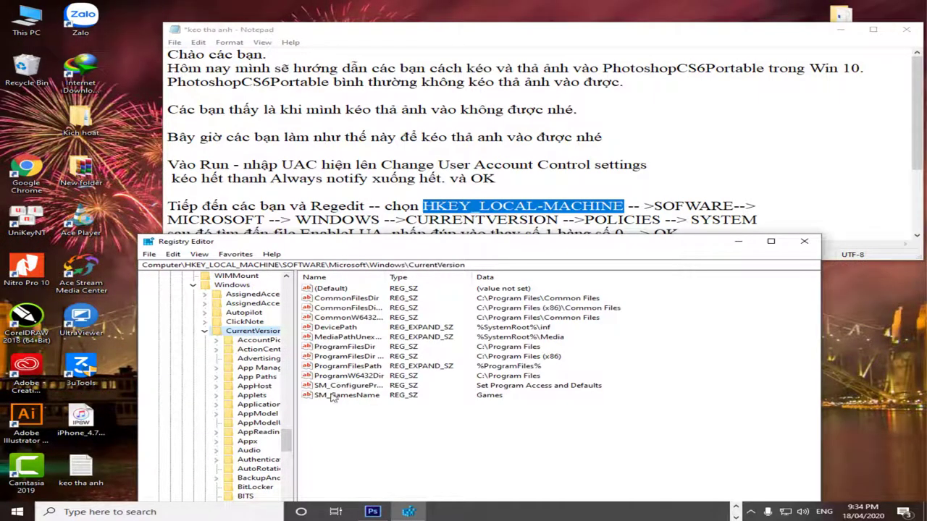
{"action": "left_click_drag", "start_coordinate": [290, 438], "coordinate": [304, 501]}
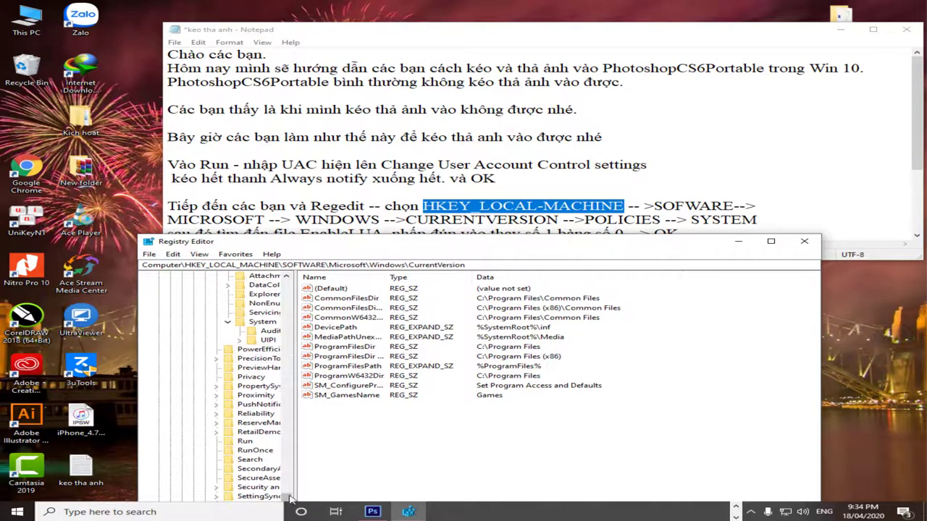
{"action": "scroll", "coordinate": [286, 471], "scroll_direction": "up", "scroll_amount": 3}
{"action": "scroll", "coordinate": [286, 463], "scroll_direction": "up", "scroll_amount": 2}
{"action": "left_click", "coordinate": [253, 395]}
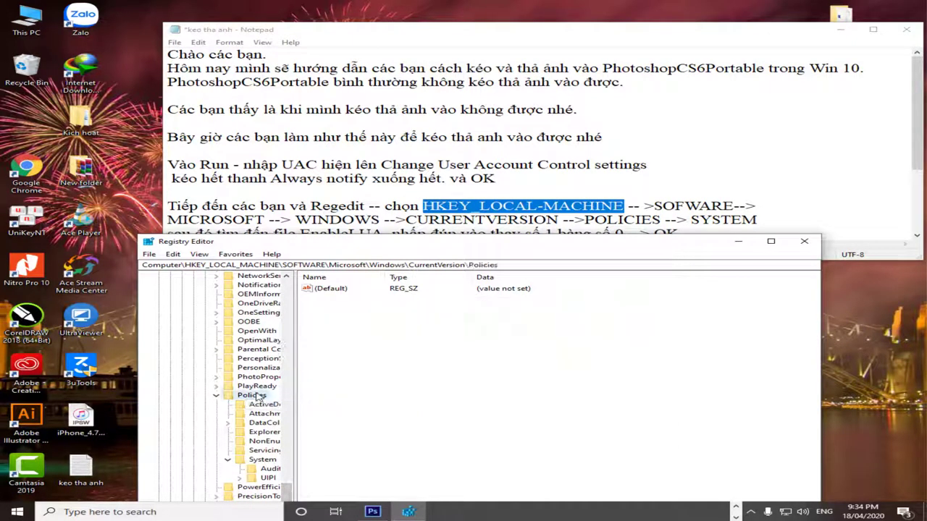
{"action": "left_click", "coordinate": [262, 459]}
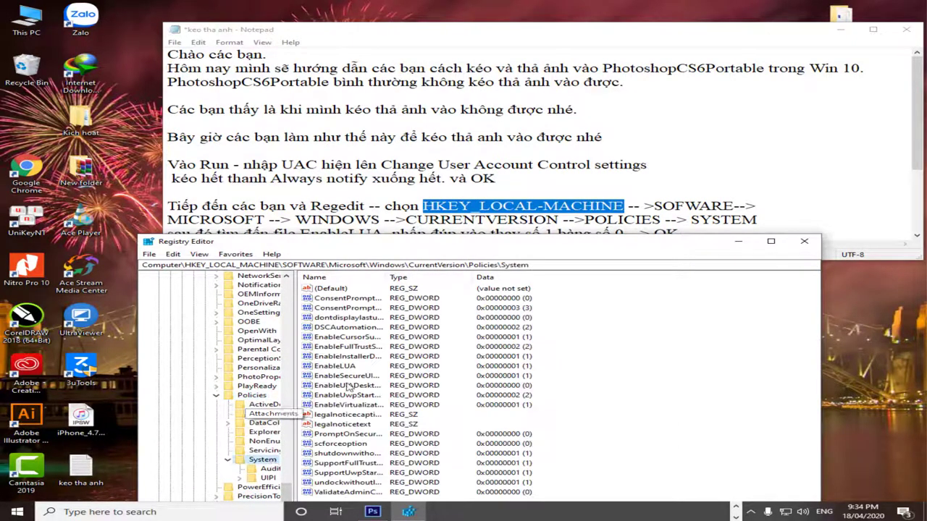
Set EnableLUA's value data to 0 and close Registry Editor.
{"action": "double_click", "coordinate": [346, 365]}
{"action": "type", "text": "0"}
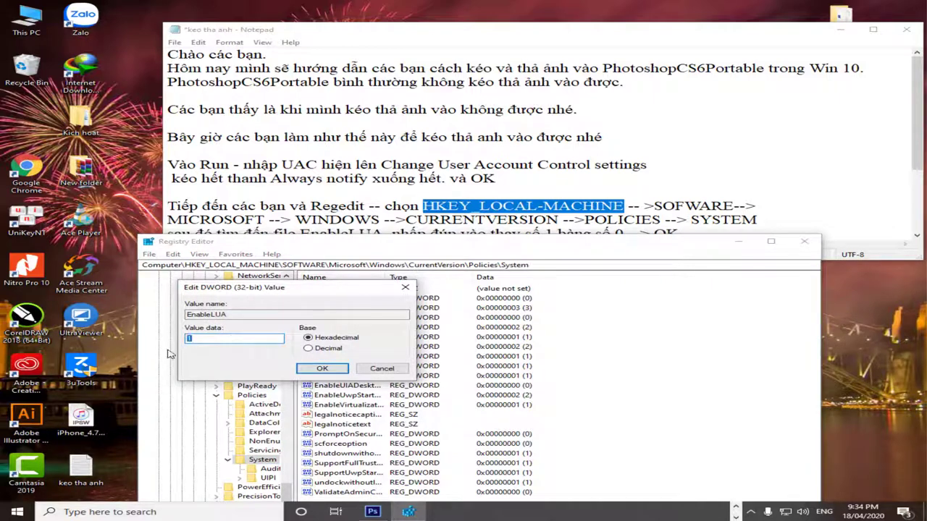
{"action": "left_click", "coordinate": [322, 368]}
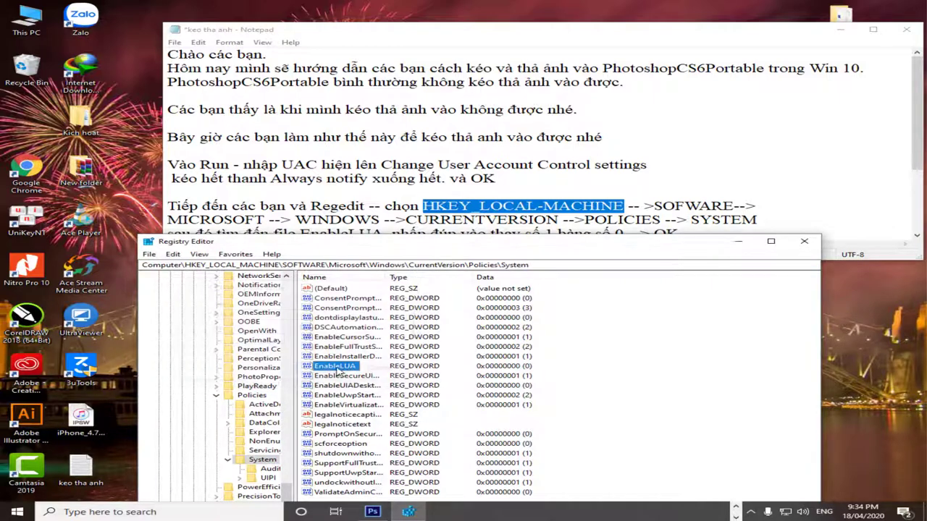
{"action": "left_click", "coordinate": [805, 242]}
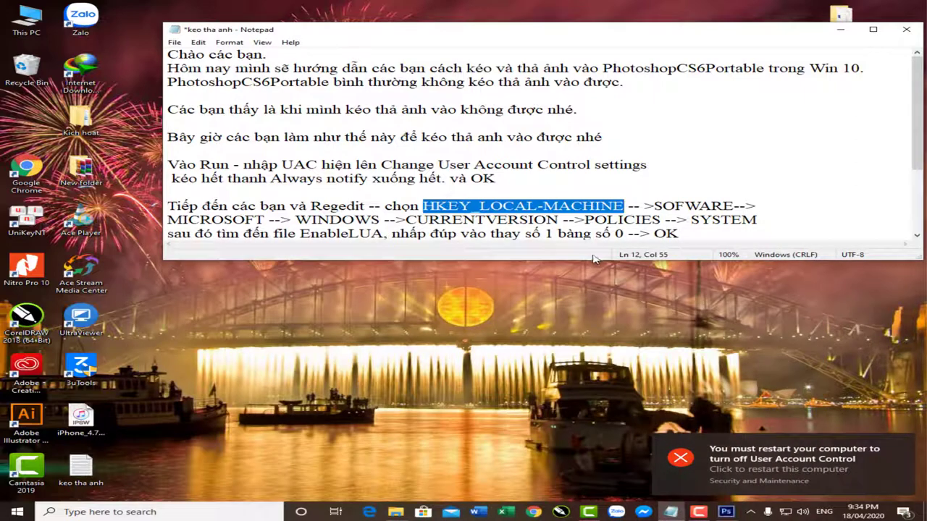
Reveal and highlight the note's restart-the-computer line, then open the Photoshop CS6 64bit_saoleloi.com folder.
{"action": "left_click_drag", "start_coordinate": [582, 260], "coordinate": [559, 328]}
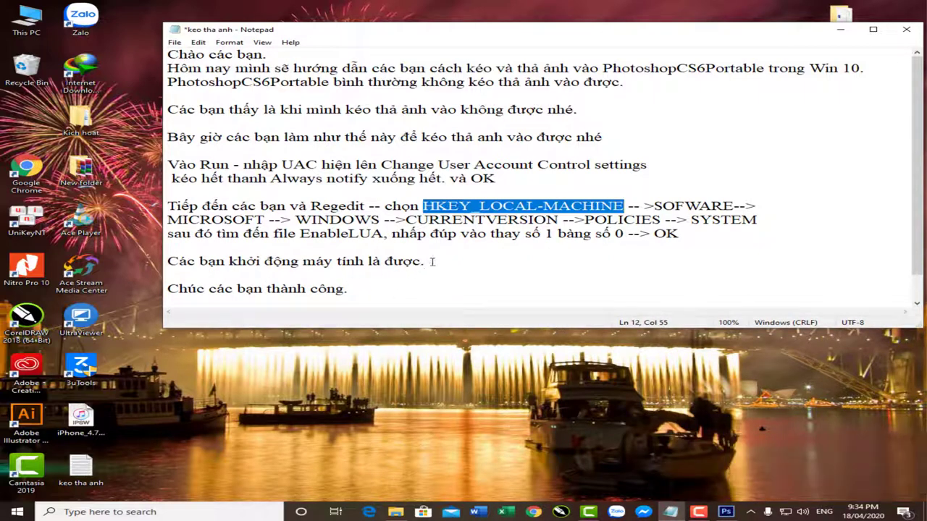
{"action": "left_click_drag", "start_coordinate": [425, 261], "coordinate": [163, 263]}
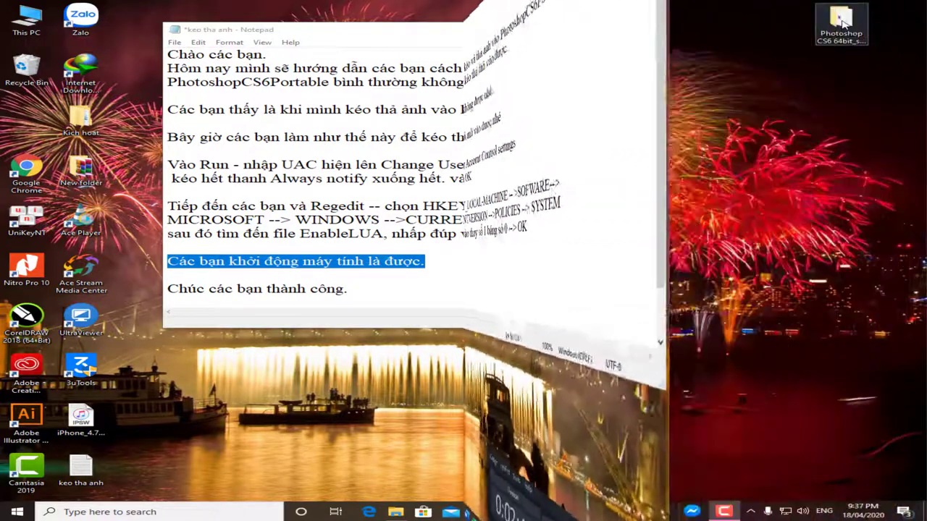
{"action": "double_click", "coordinate": [841, 24]}
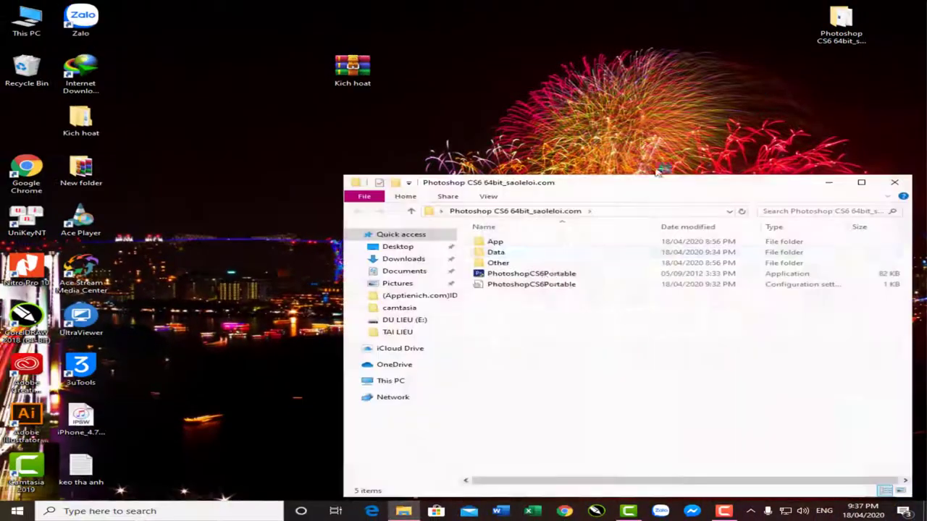
Relaunch PhotoshopCS6Portable and minimise its empty workspace.
{"action": "left_click", "coordinate": [534, 275]}
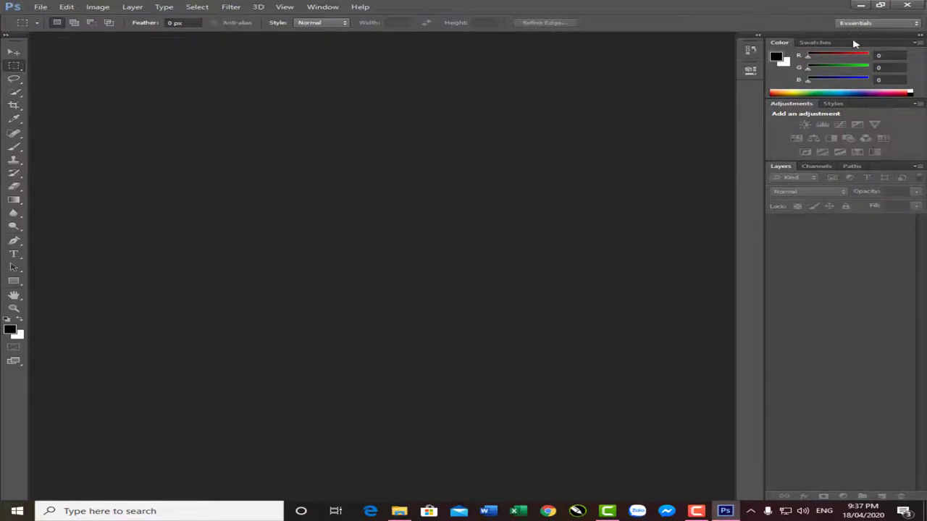
{"action": "left_click", "coordinate": [860, 5]}
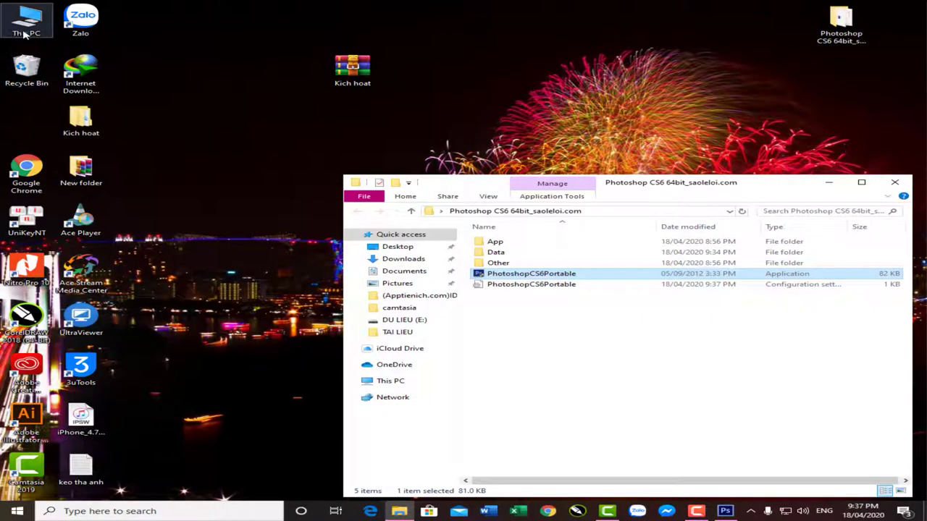
{"action": "double_click", "coordinate": [26, 29]}
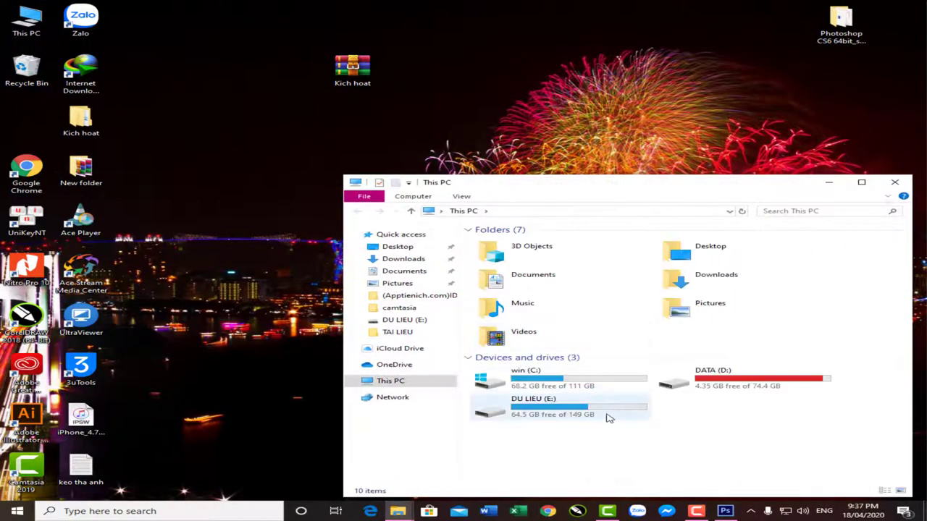
{"action": "double_click", "coordinate": [724, 384]}
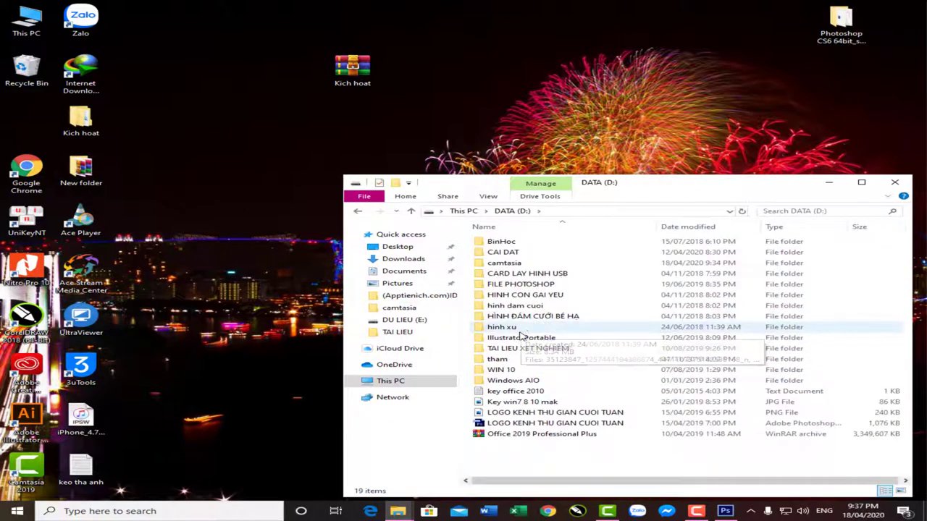
{"action": "double_click", "coordinate": [520, 328]}
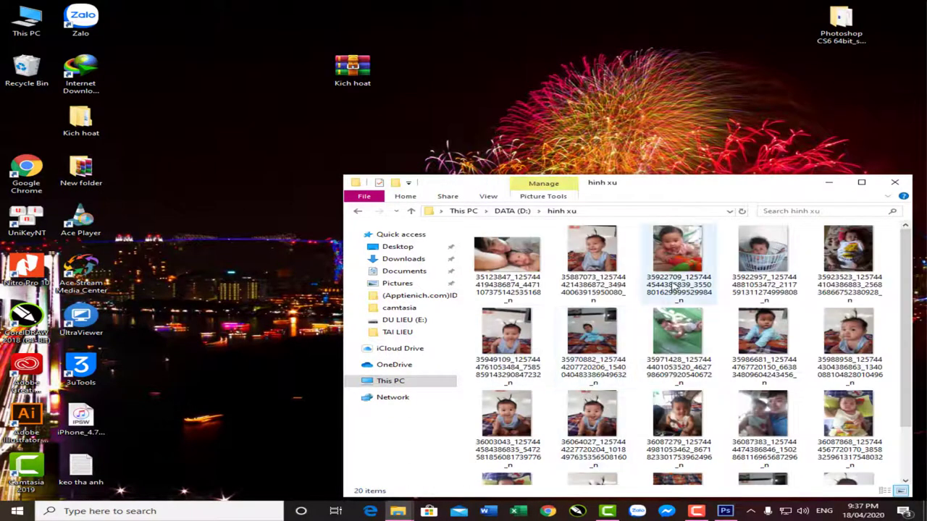
{"action": "left_click", "coordinate": [737, 509]}
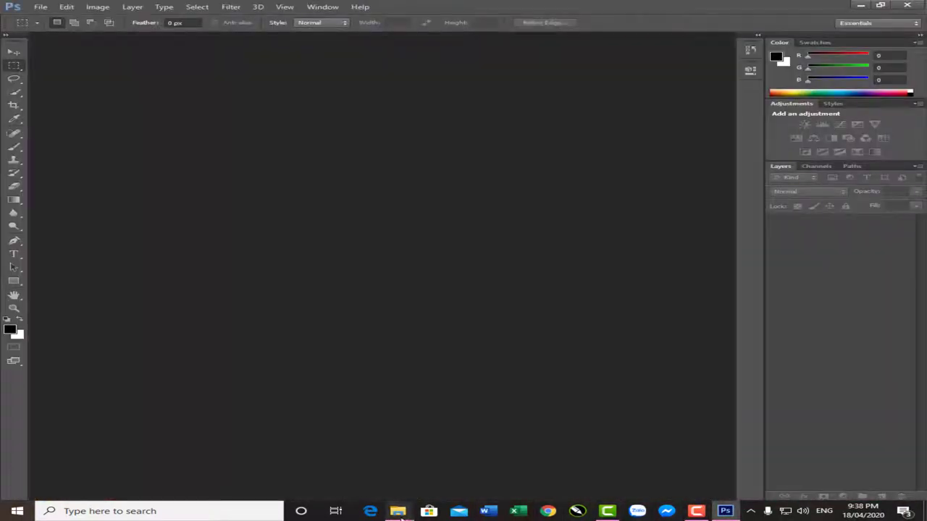
{"action": "mouse_move", "coordinate": [397, 511]}
{"action": "left_click", "coordinate": [512, 477]}
{"action": "left_click", "coordinate": [610, 276]}
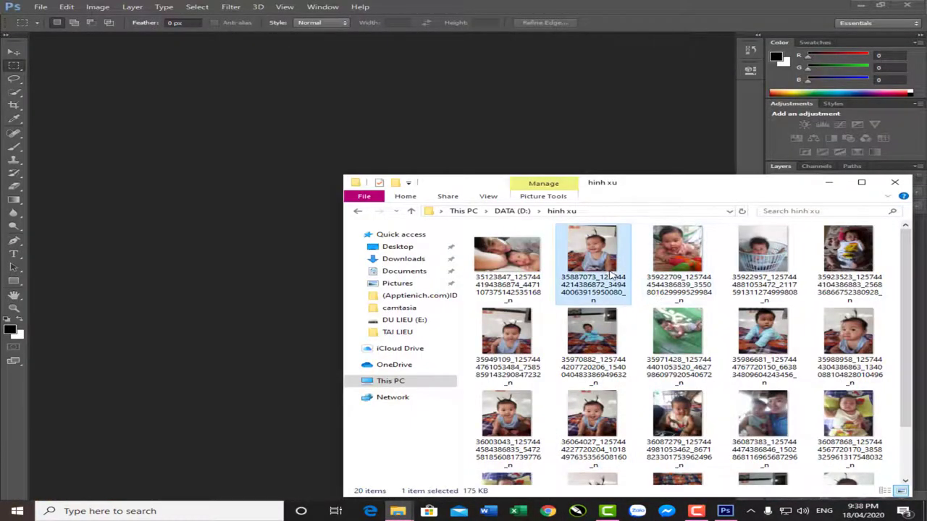
{"action": "left_click_drag", "start_coordinate": [142, 195], "coordinate": [176, 207]}
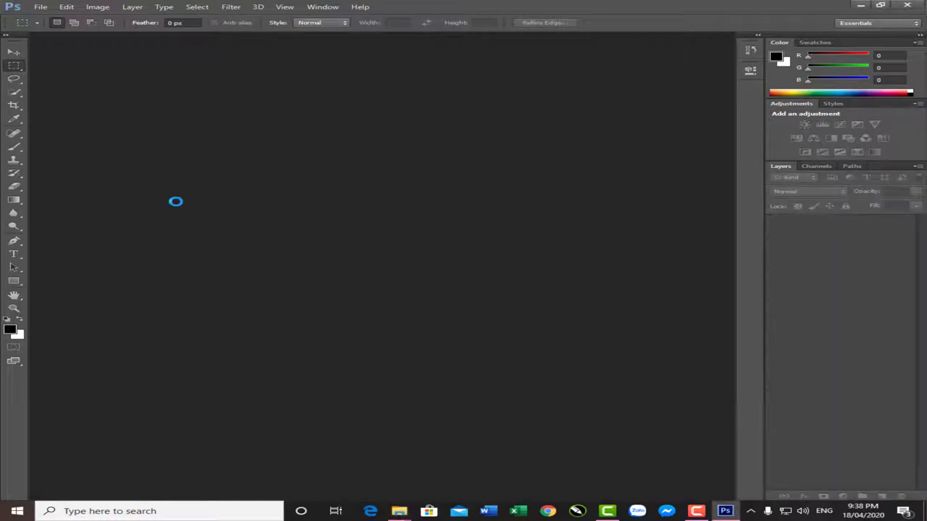